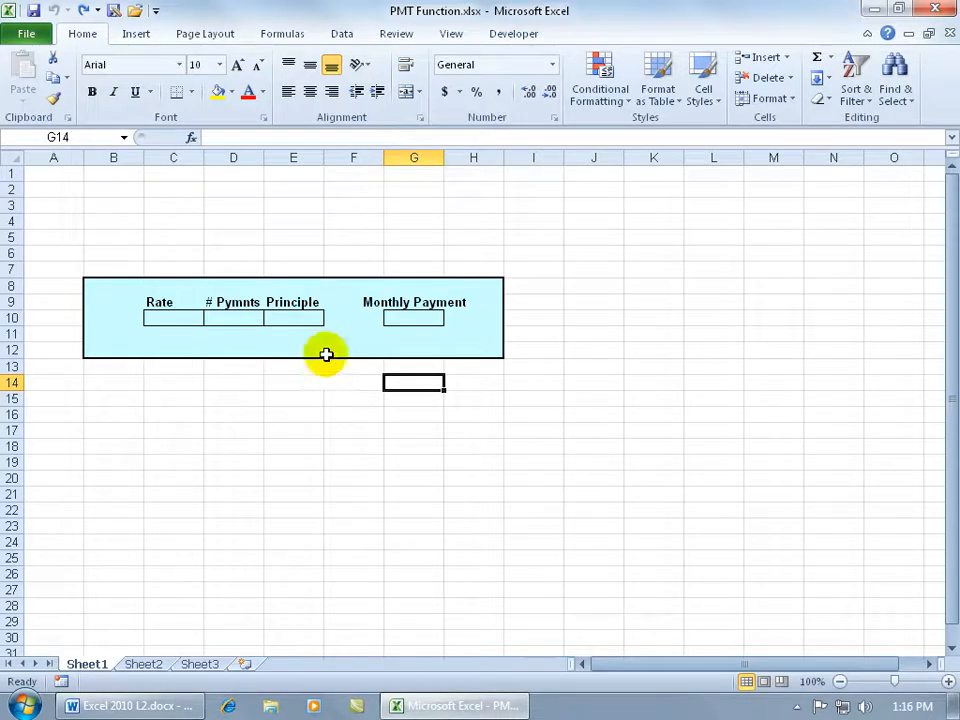
# - Start a PMT formula in cell G10 under Monthly Payment and open its function arguments
pyautogui.click(409, 318)
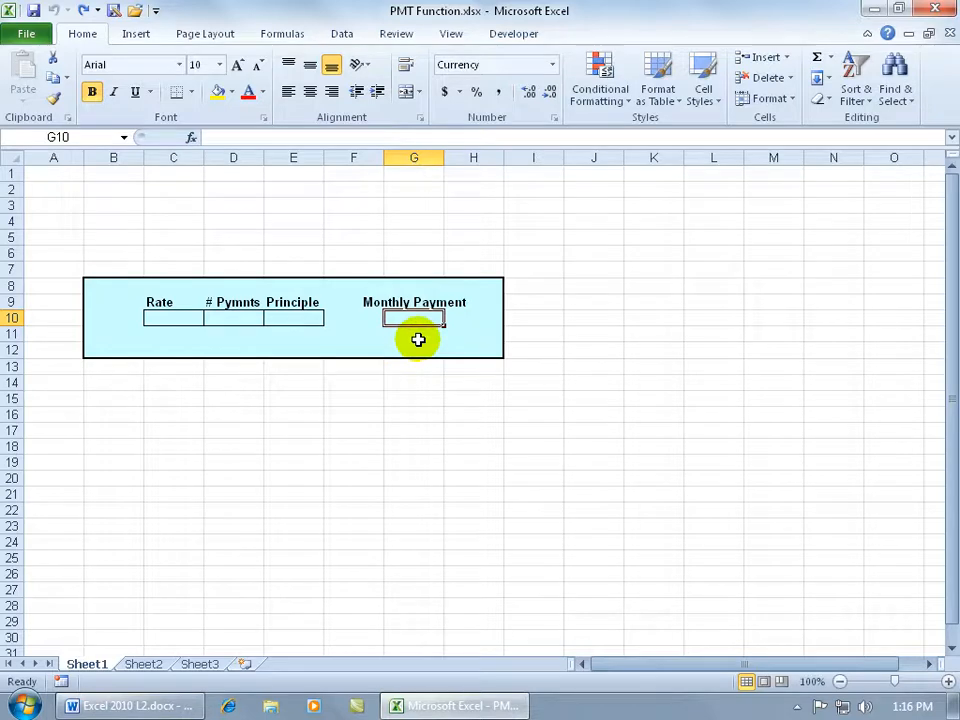
pyautogui.write('=pm')
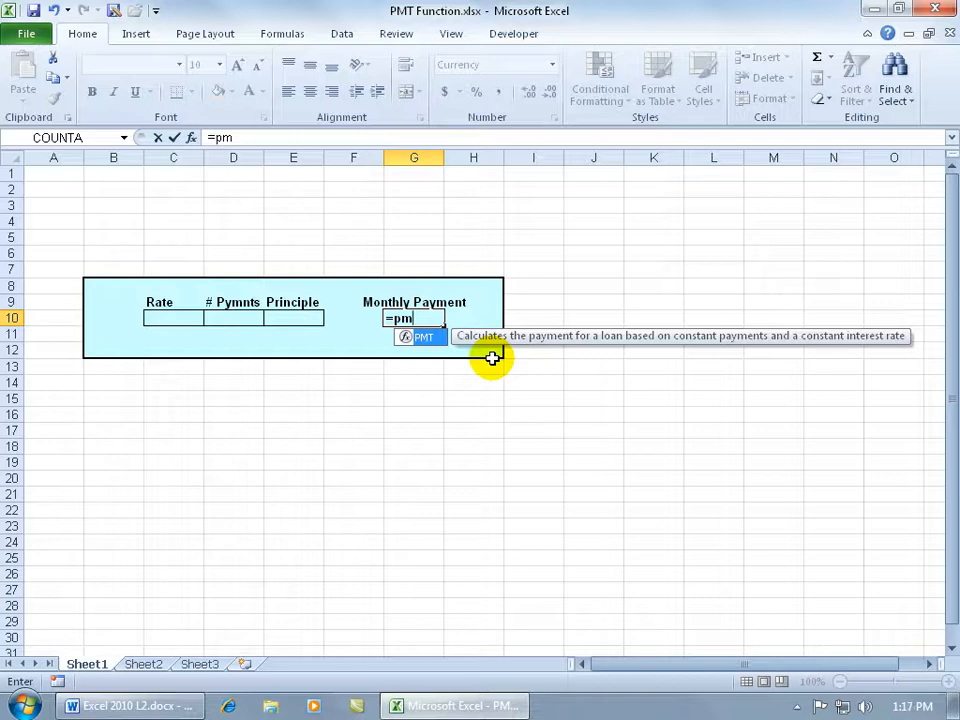
pyautogui.press('Tab')
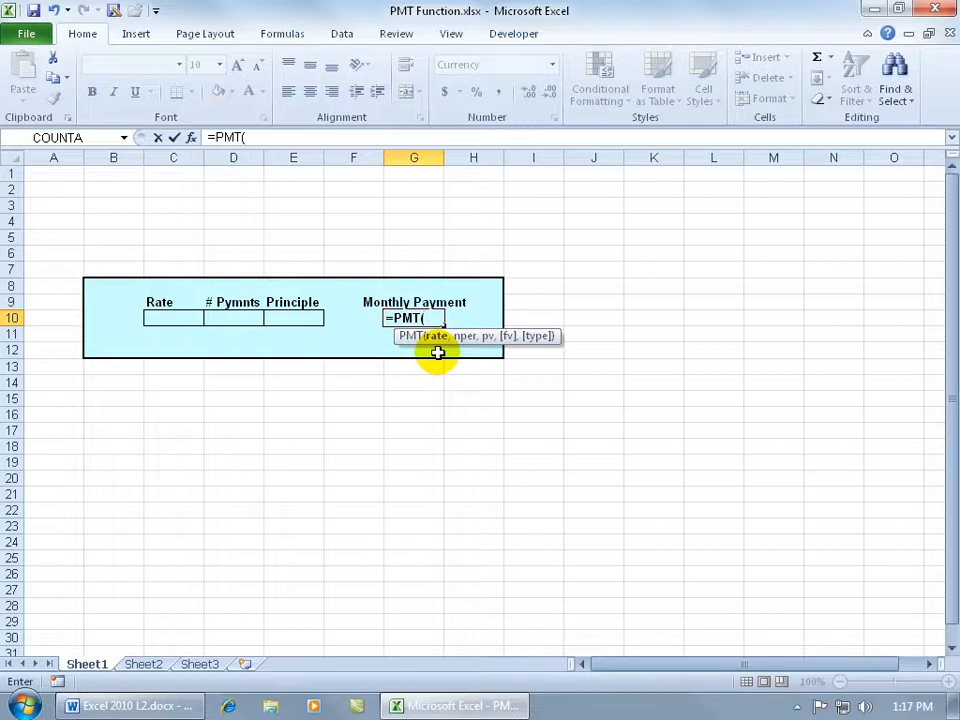
pyautogui.click(191, 137)
pyautogui.moveTo(465, 383); pyautogui.dragTo(380, 285)
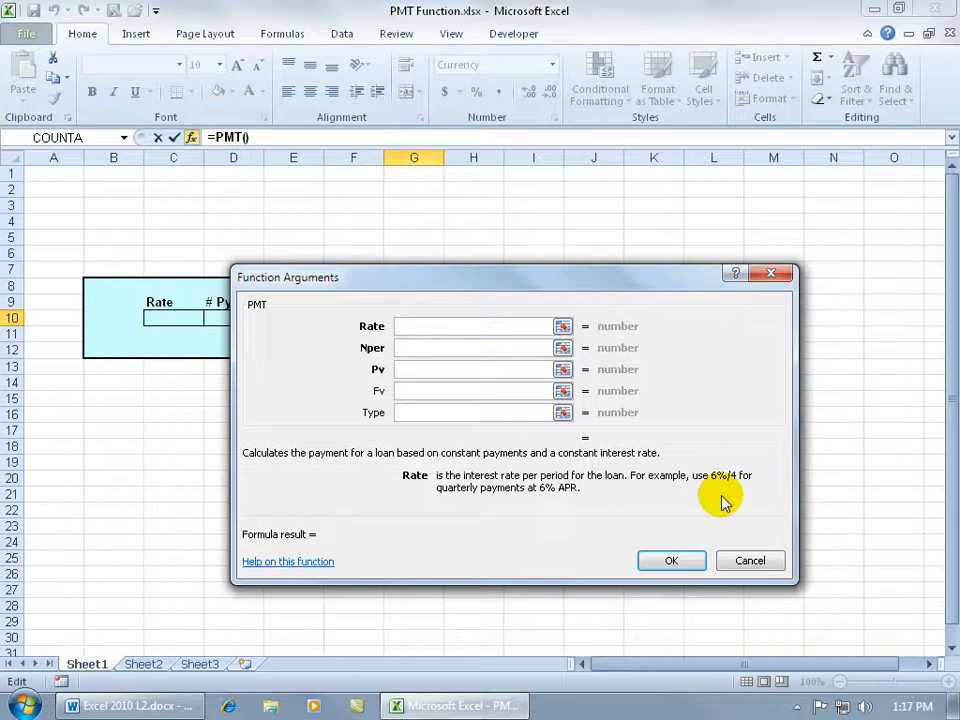
# - Set the PMT function's Rate argument to the Rate cell divided by twelve, C10/12
pyautogui.click(466, 347)
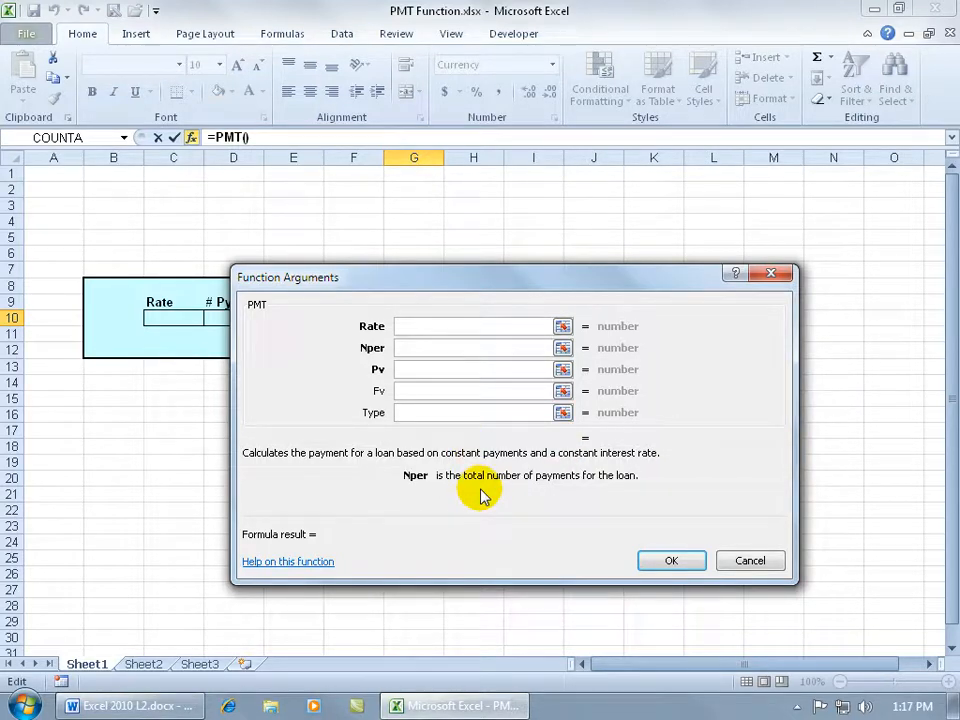
pyautogui.click(444, 326)
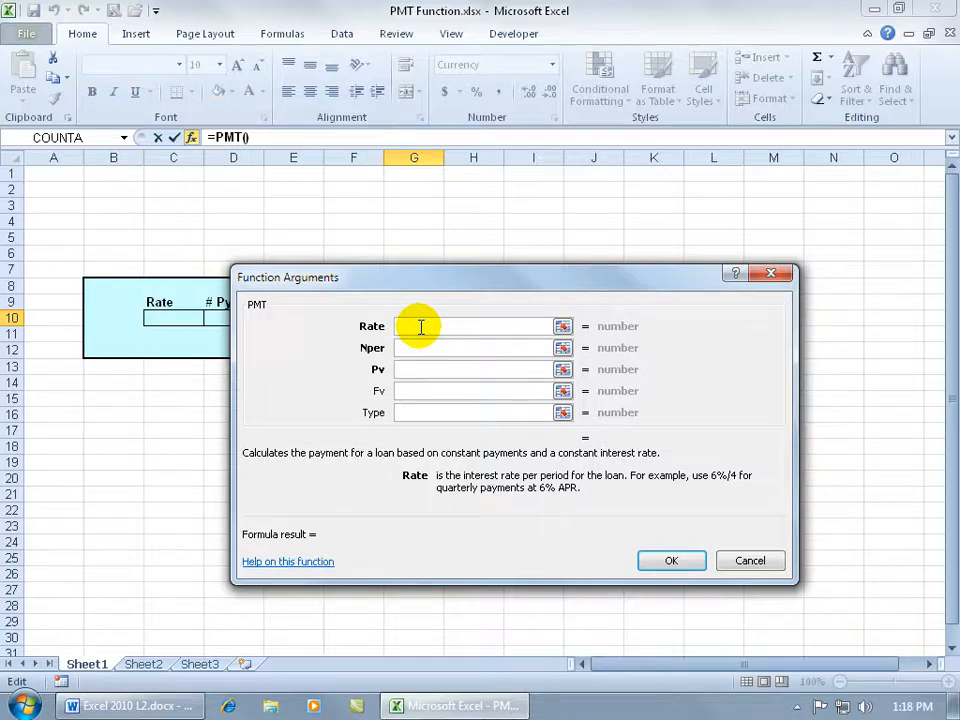
pyautogui.moveTo(399, 279); pyautogui.dragTo(485, 362)
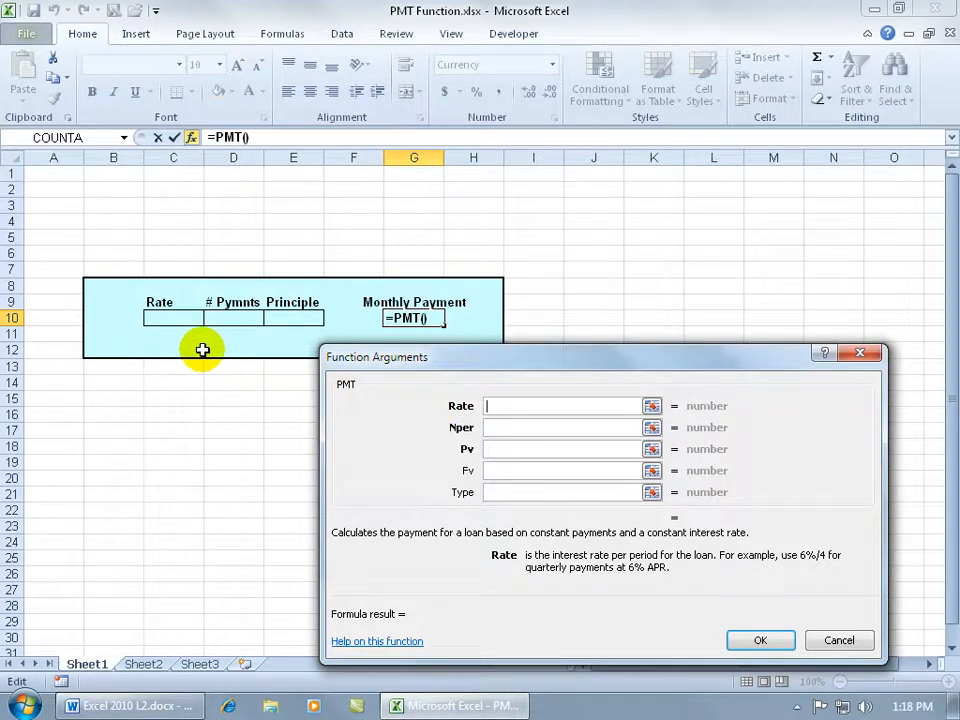
pyautogui.click(651, 407)
pyautogui.click(186, 318)
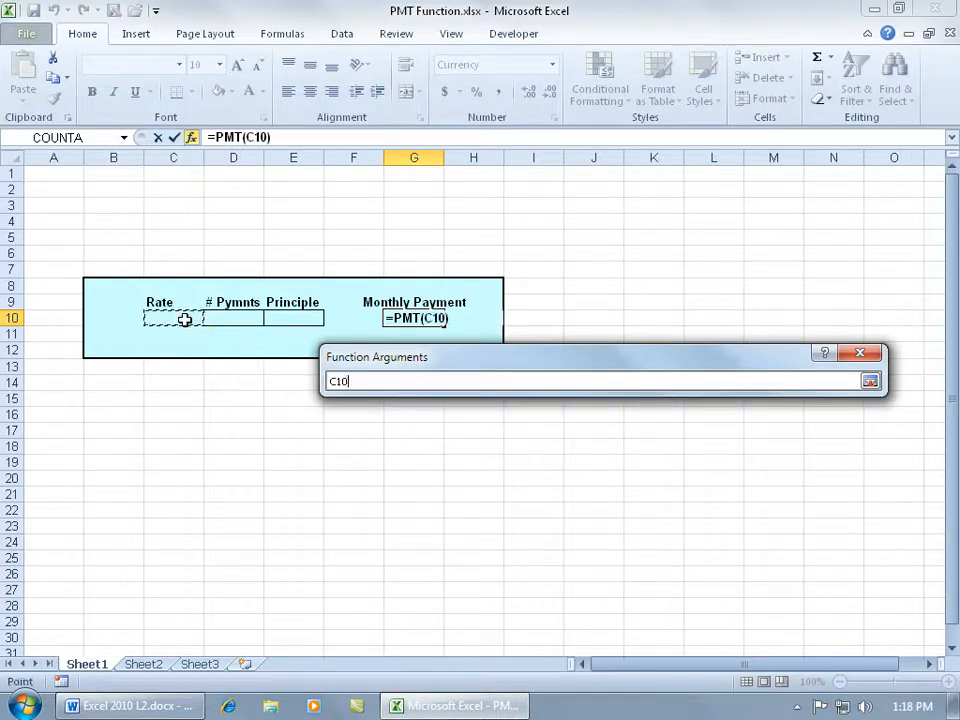
pyautogui.press('Return')
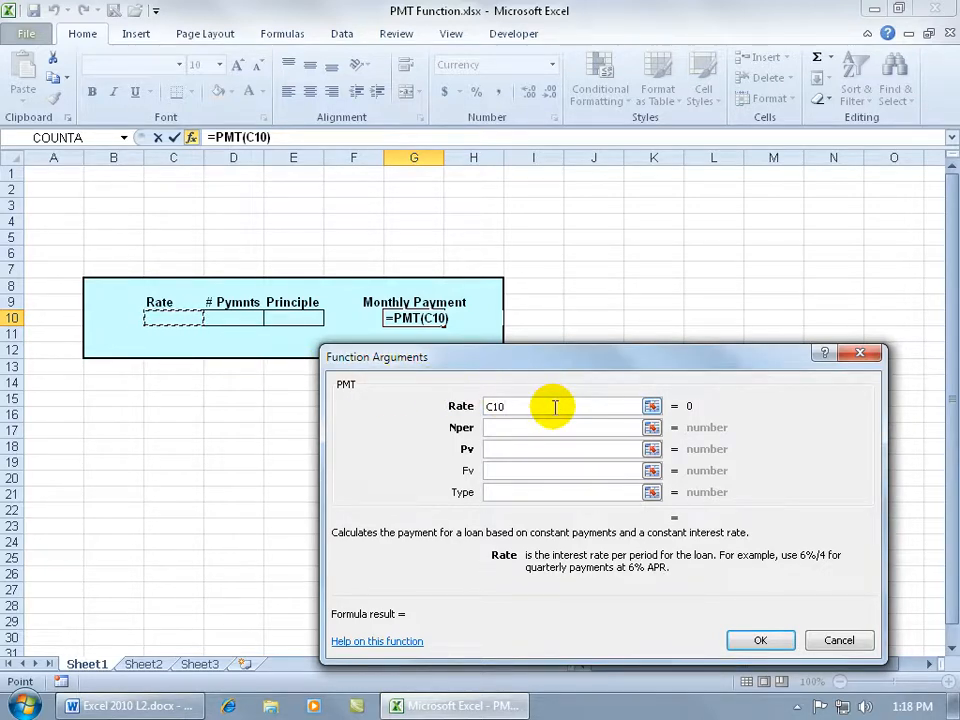
pyautogui.write('/12')
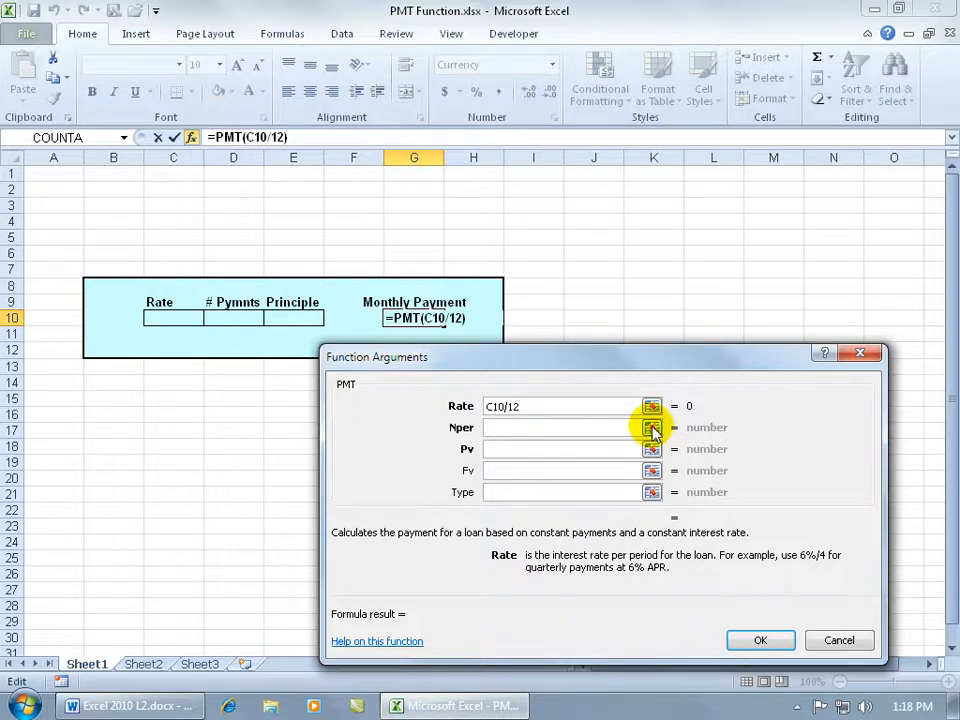
# - Set the Nper argument to D10 and the Pv argument to E10, and complete the PMT formula
pyautogui.click(652, 428)
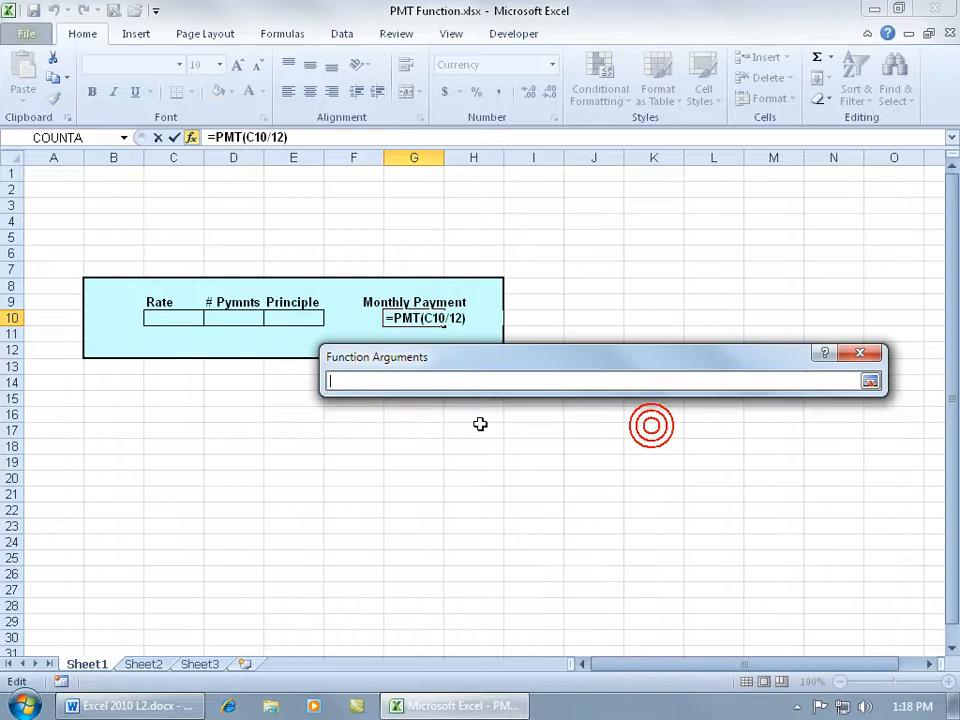
pyautogui.click(239, 318)
pyautogui.press('Return')
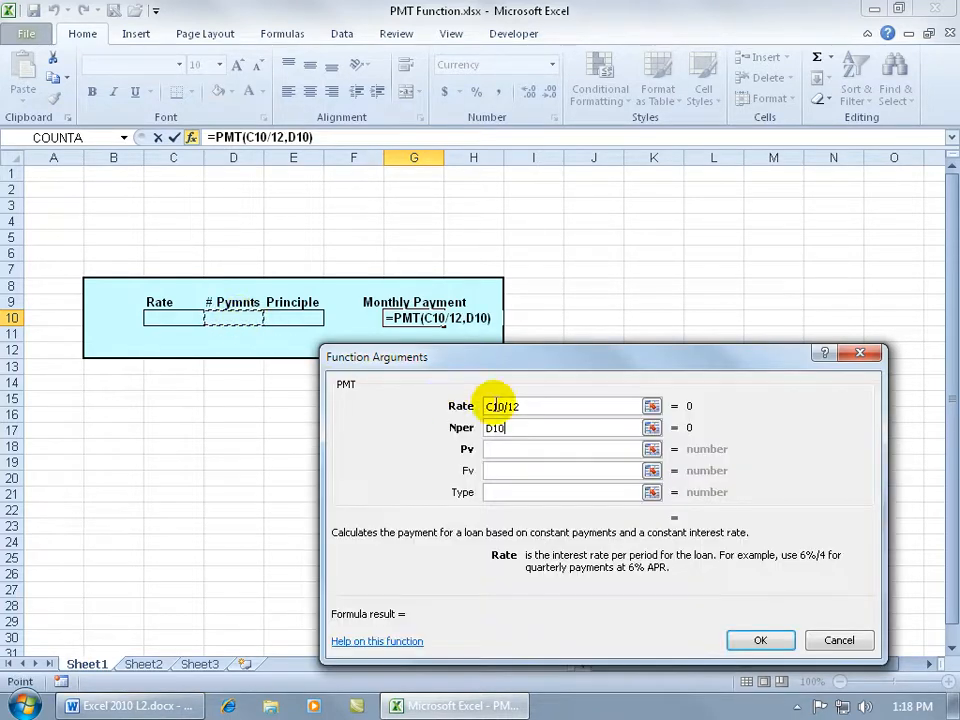
pyautogui.click(649, 449)
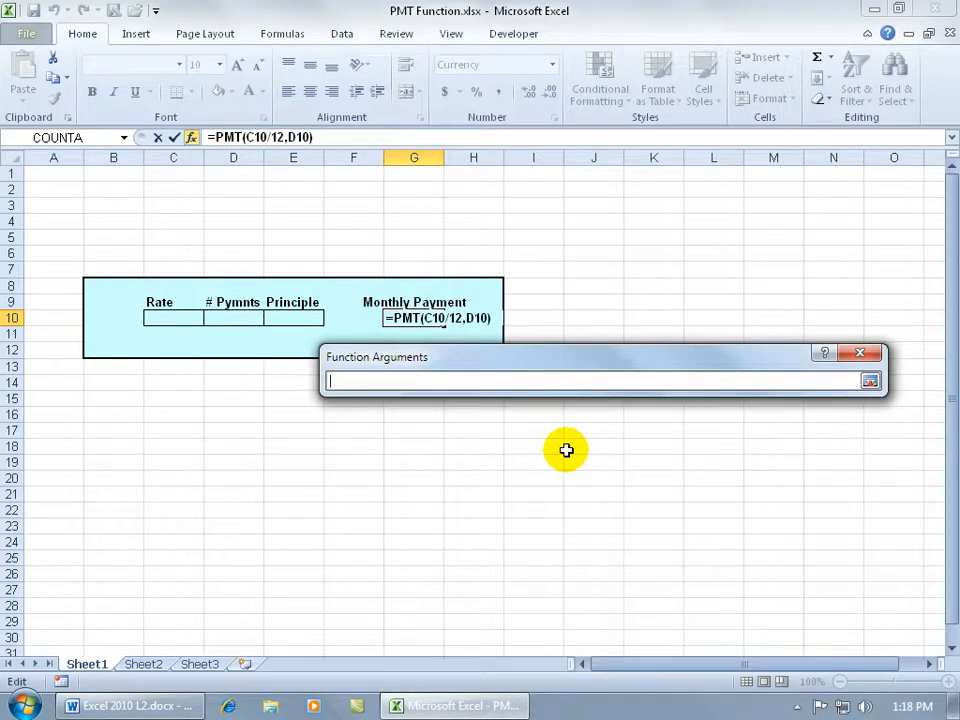
pyautogui.click(310, 318)
pyautogui.press('Return')
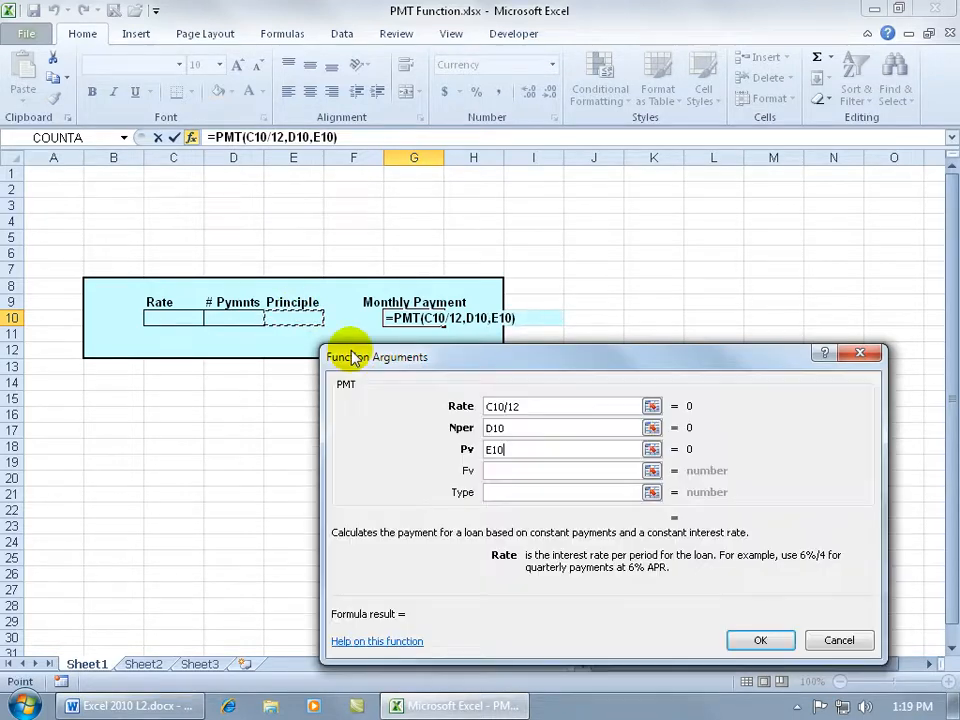
pyautogui.click(748, 639)
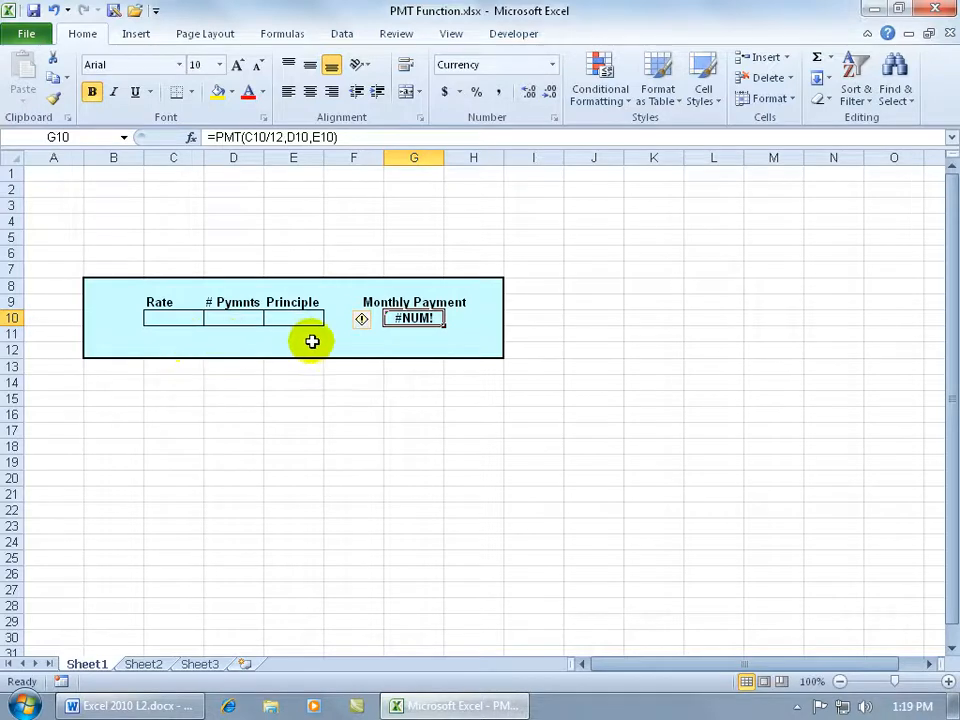
# - Enter the loan values in row 10: a rate of 2%, 60 payments and a principle of 10000
pyautogui.click(181, 317)
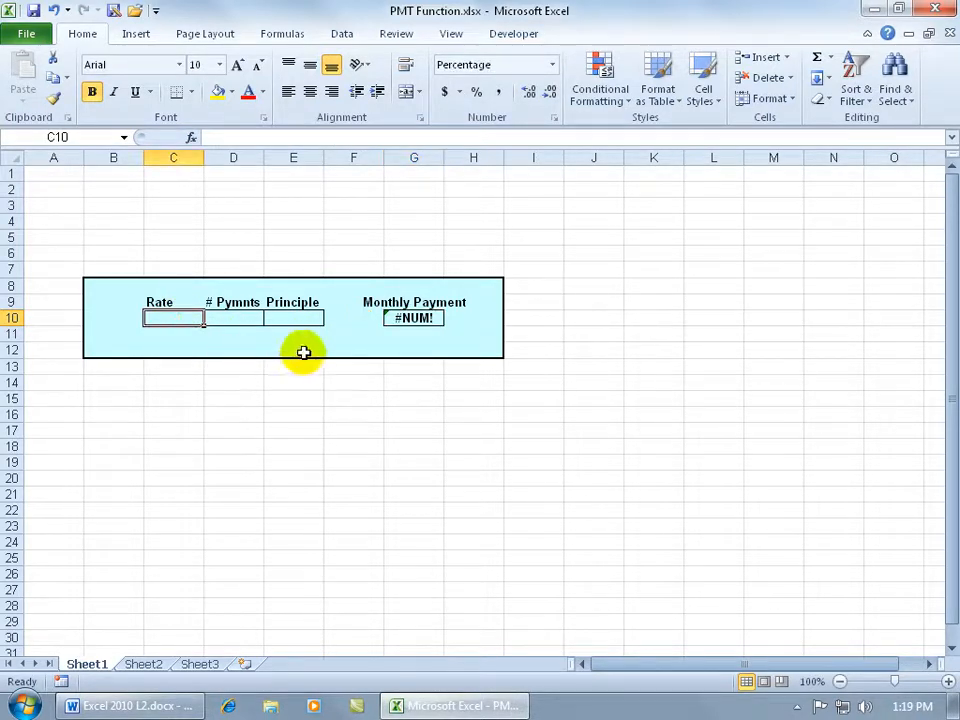
pyautogui.write('2%')
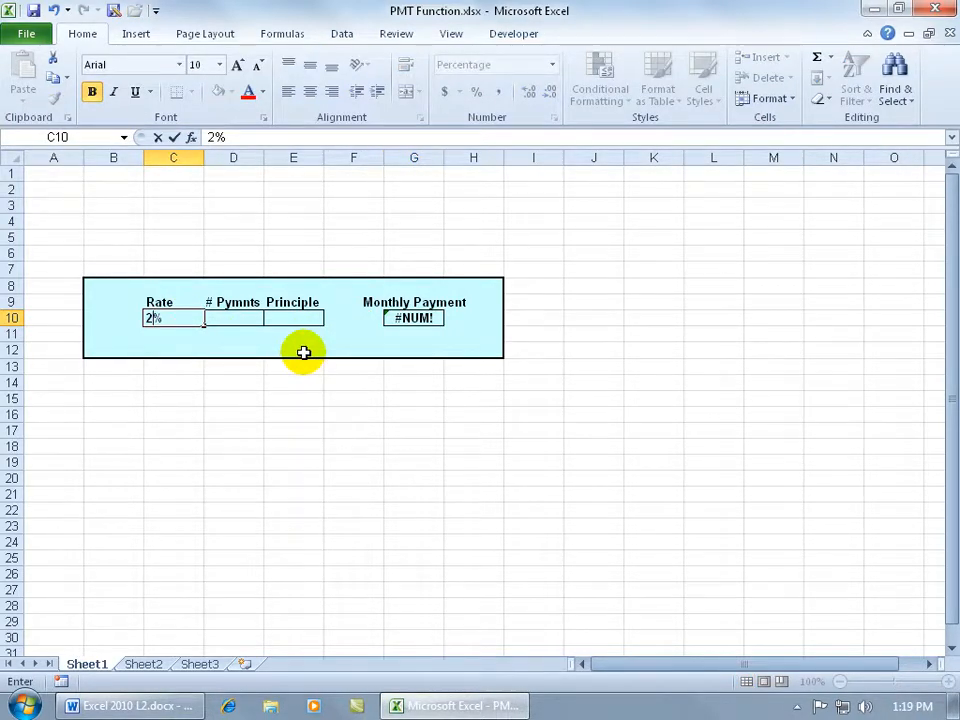
pyautogui.press('Tab')
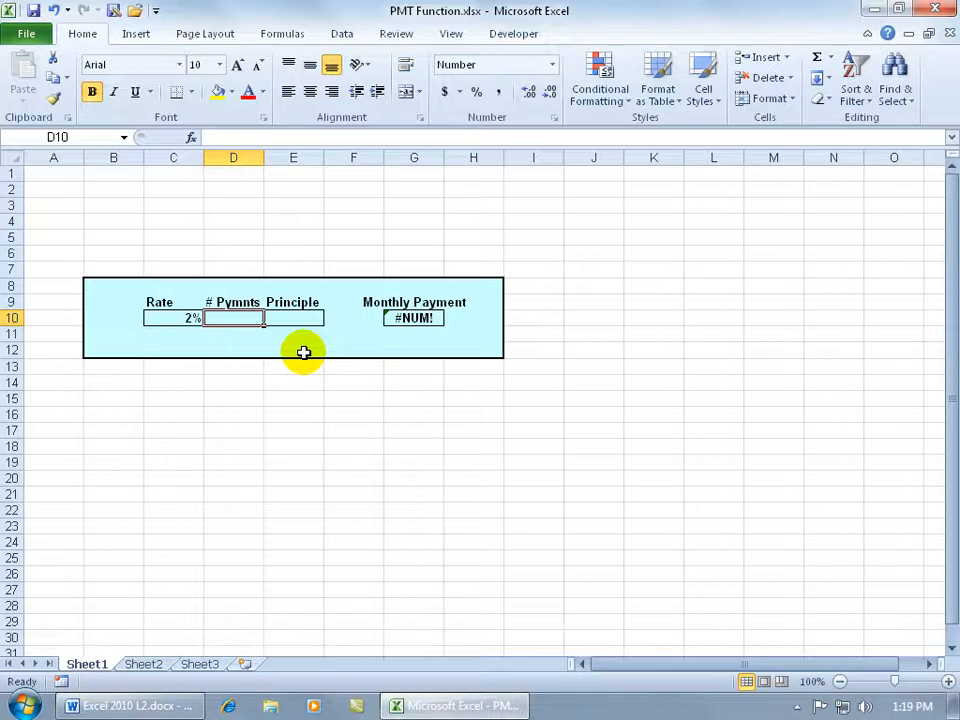
pyautogui.write('60')
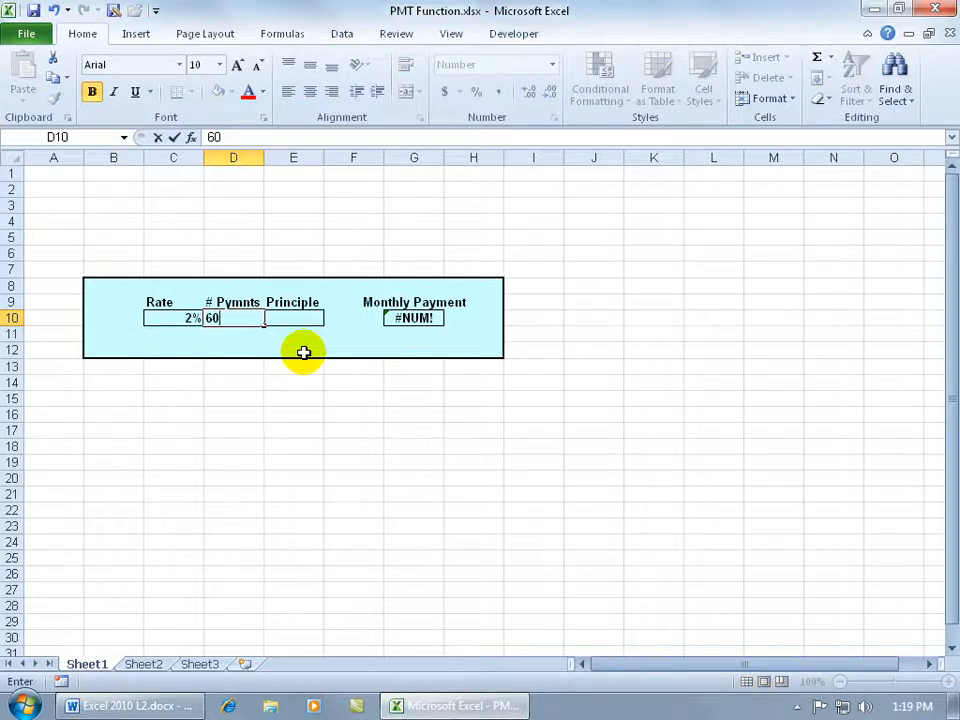
pyautogui.press('Tab')
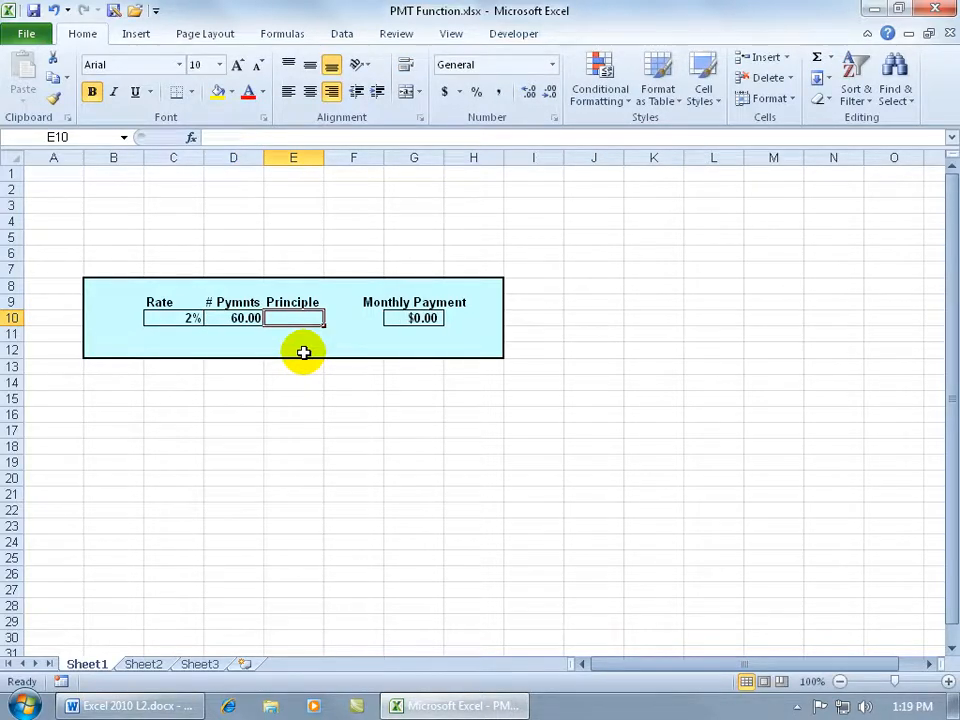
pyautogui.write('10000')
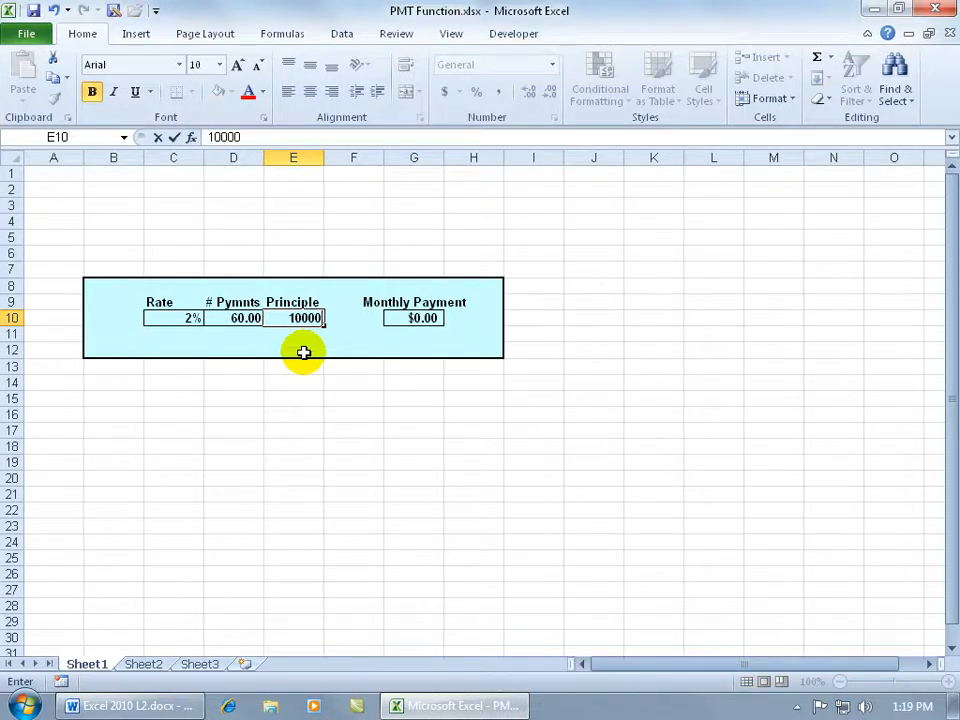
pyautogui.press('Return')
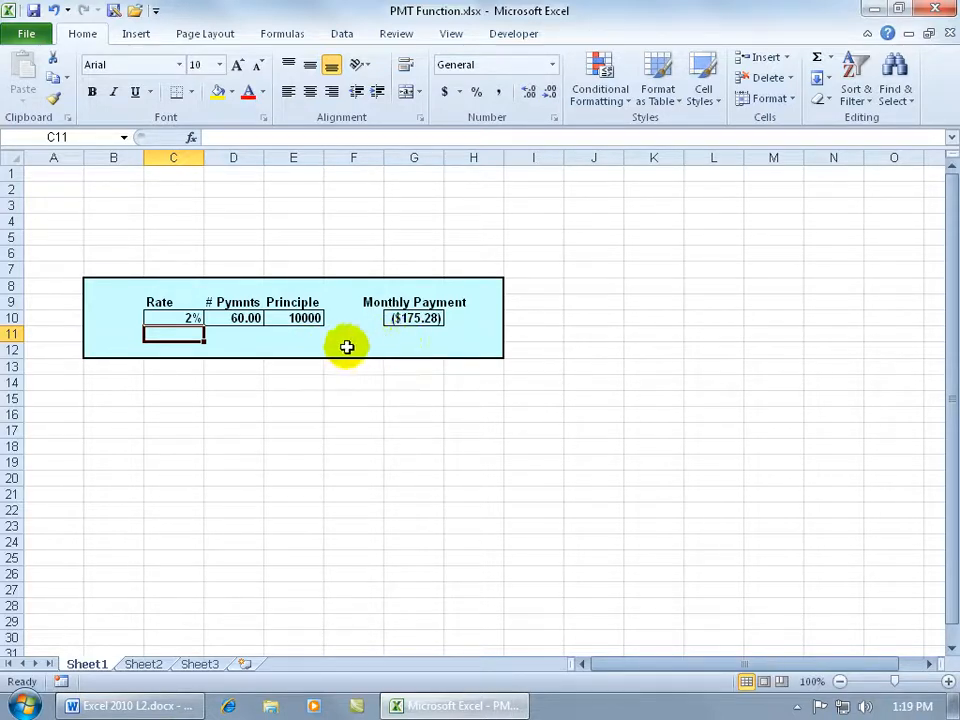
# - Change the loan's interest rate in cell C10 to 3%
pyautogui.click(192, 318)
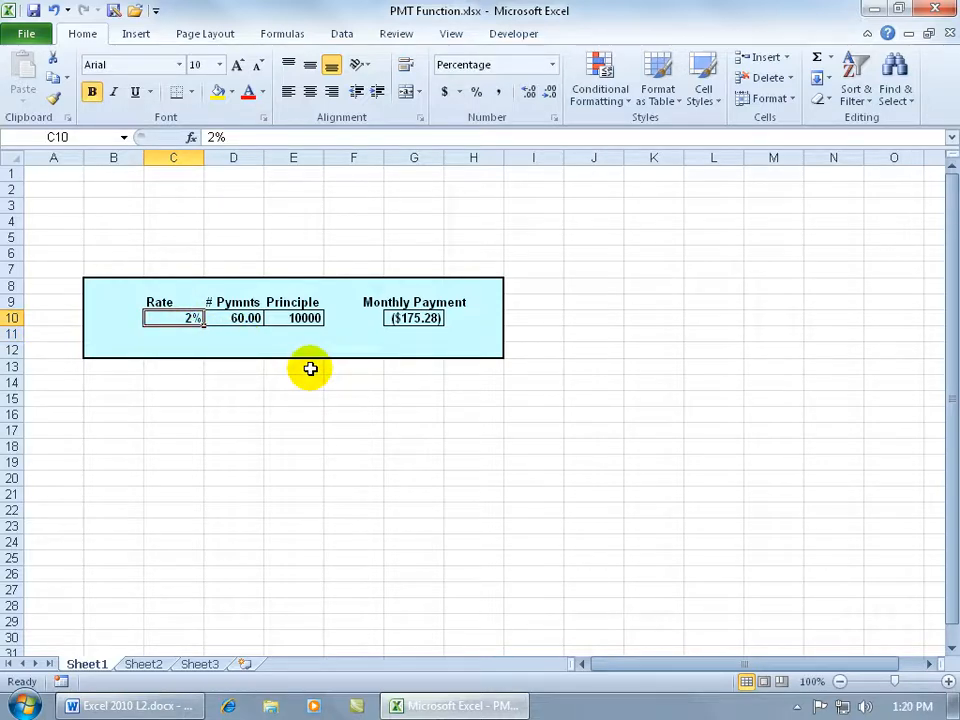
pyautogui.write('3')
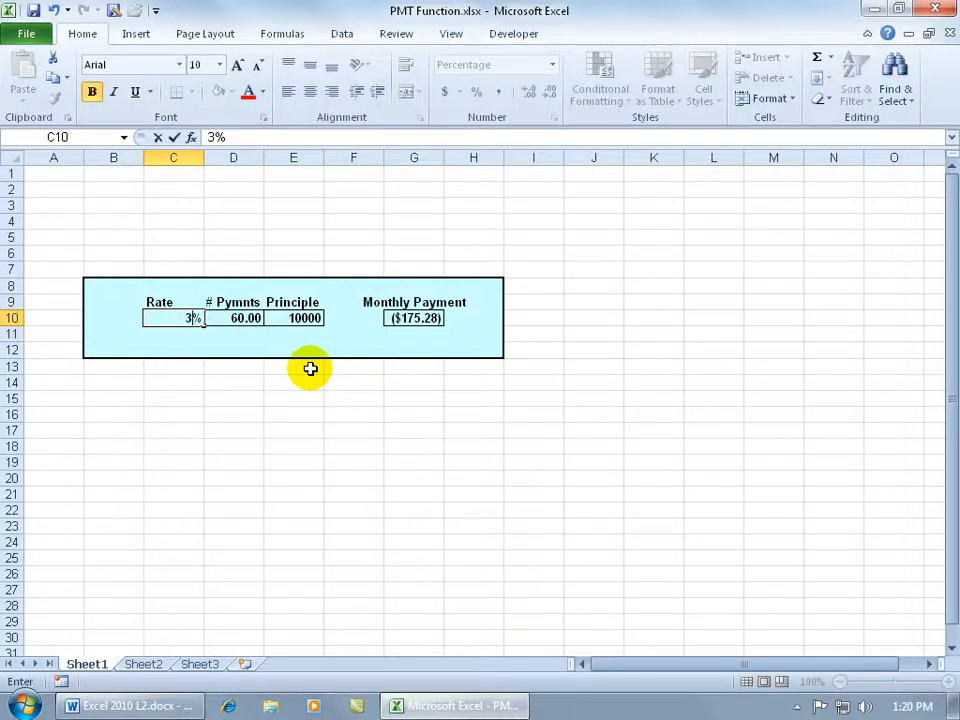
pyautogui.press('Return')
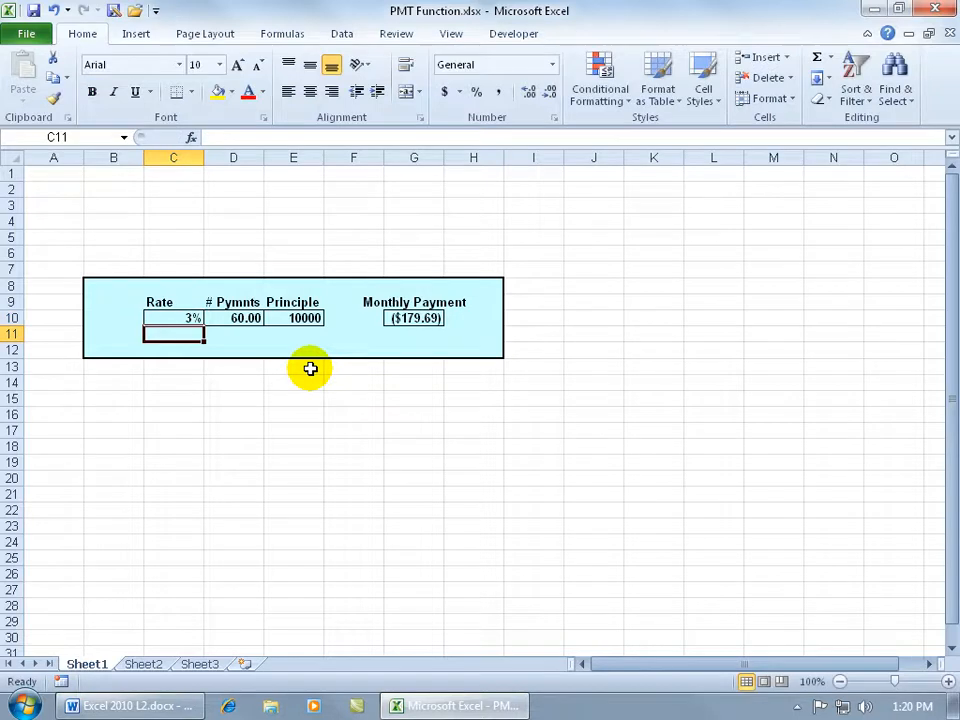
# - Change the number of payments in cell D10 to 50
pyautogui.click(407, 320)
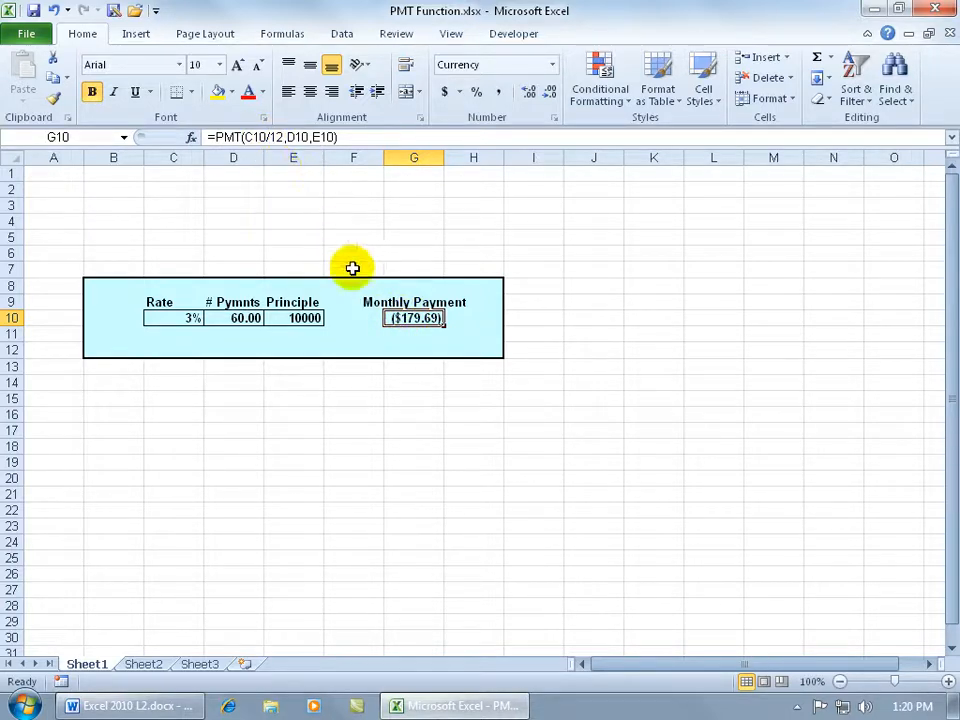
pyautogui.click(243, 317)
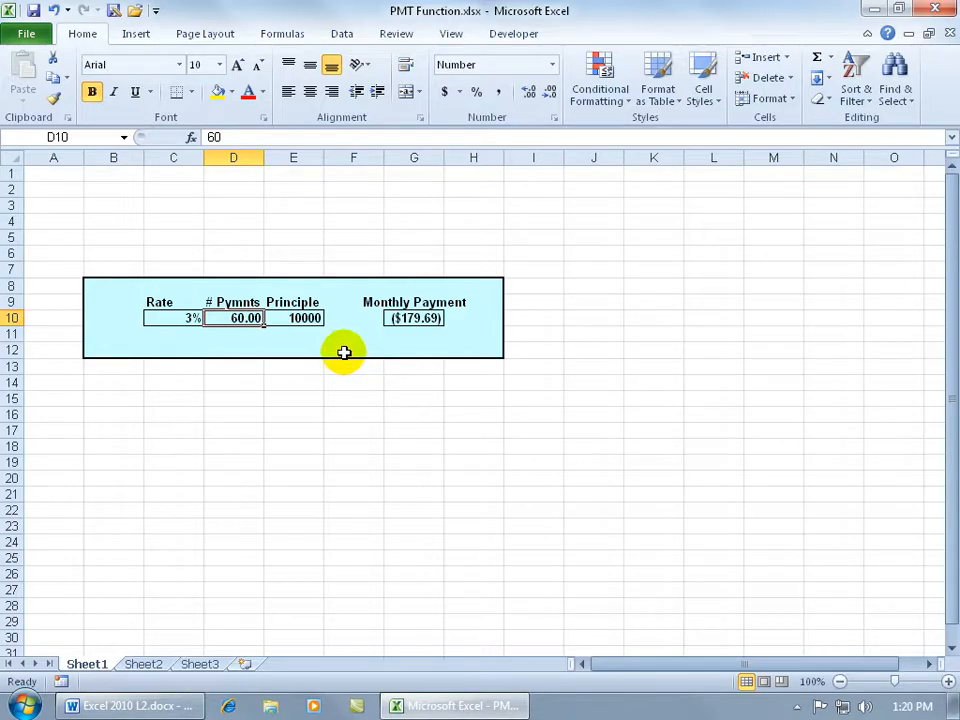
pyautogui.write('50')
pyautogui.press('Return')
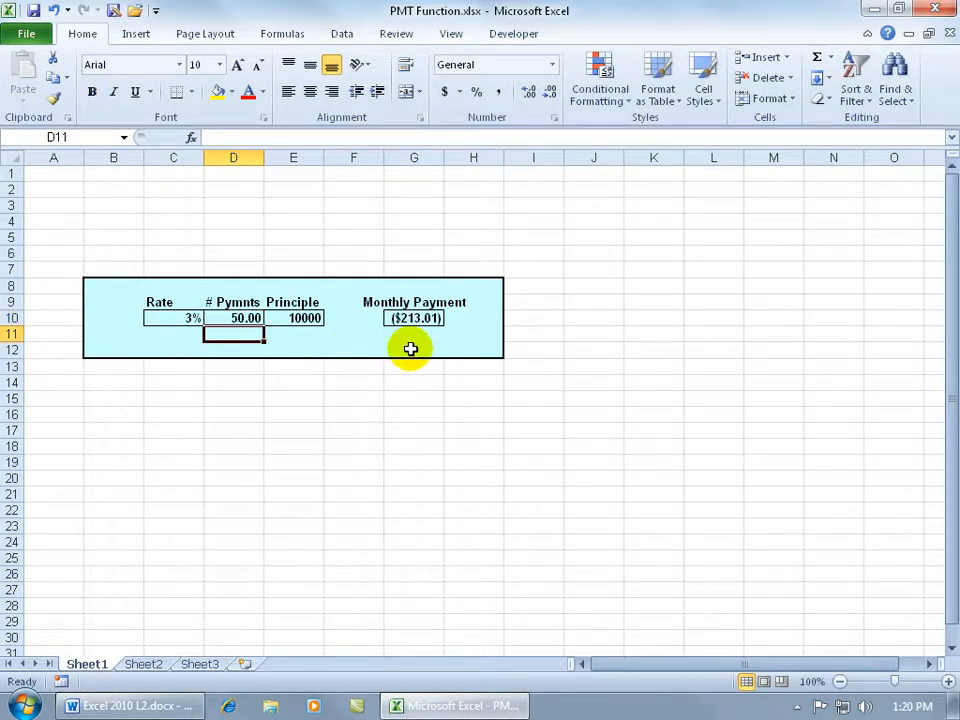